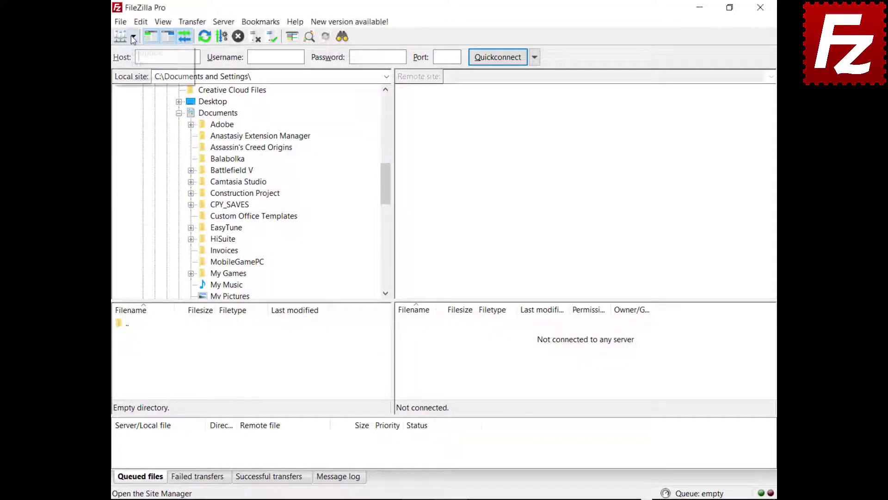
Connect to the FTP site, download Financial.xlsx to Documents, and upload Evaluation.pdf from New folder.
left_click(136, 65)
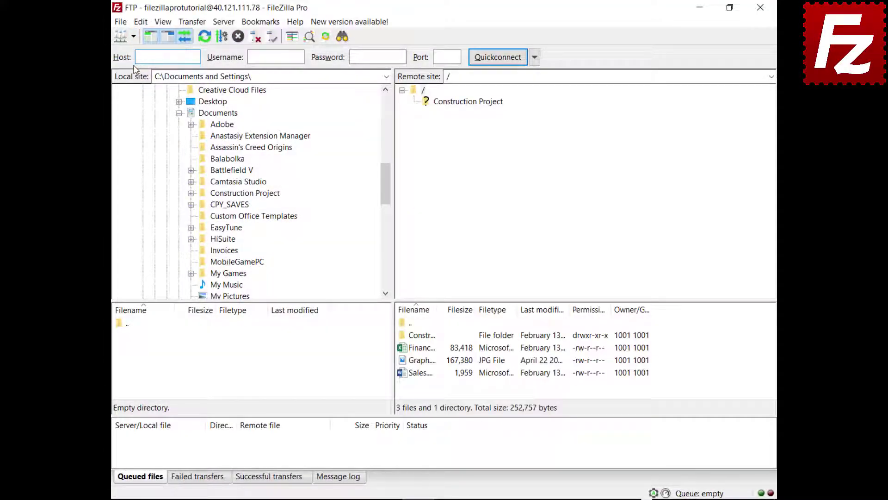
left_click(409, 350)
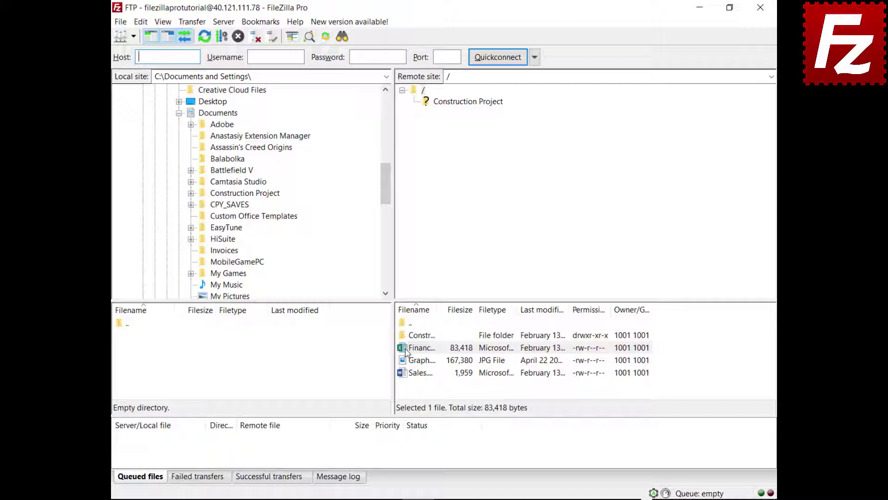
left_click_drag(407, 352, 248, 117)
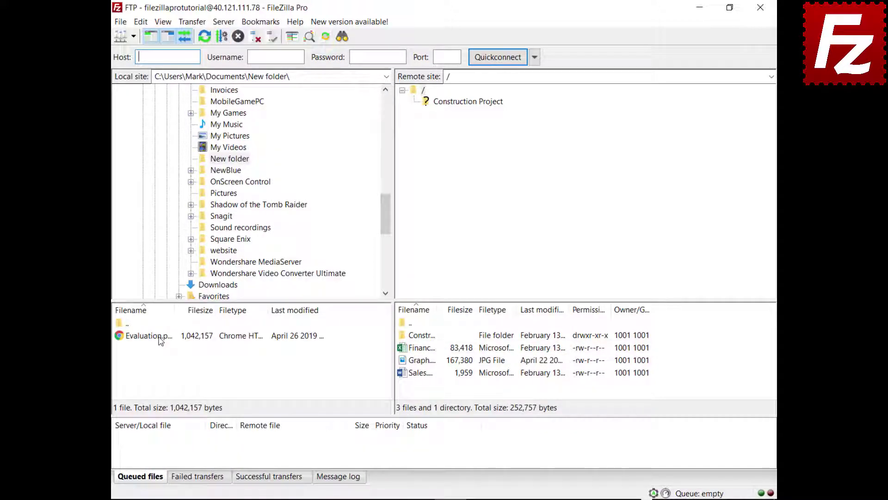
left_click(159, 338)
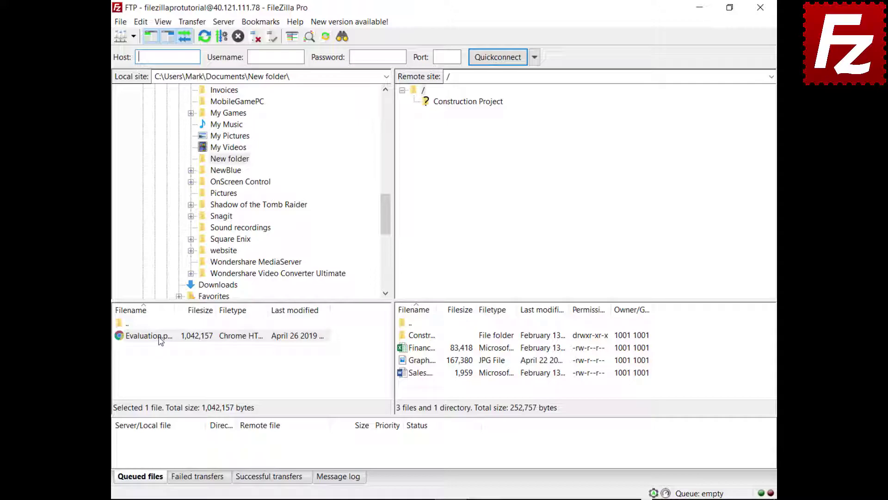
left_click_drag(160, 338, 432, 390)
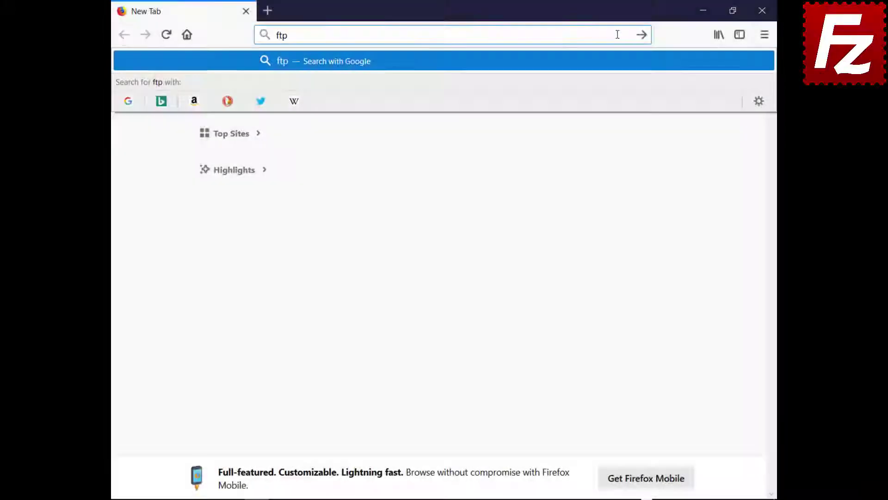
type("test.net")
Load ftptest.net and enter host 40.121.111.78 with the account's username and password.
key("Return")
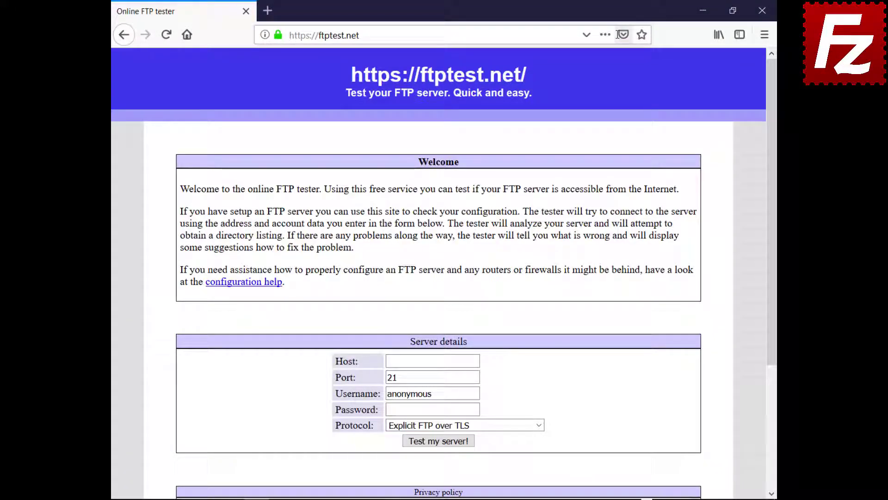
left_click(476, 360)
type("40.121.111.78")
double_click(477, 393)
type("filezillaprotutorial")
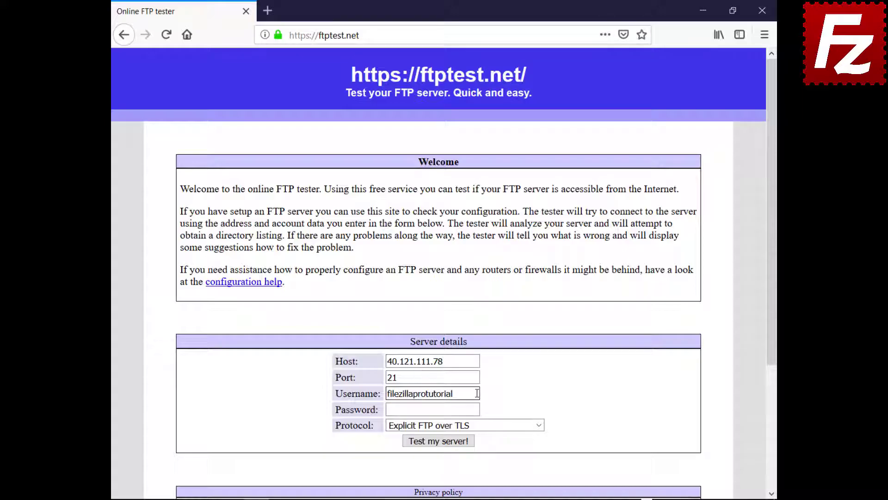
left_click(476, 409)
type("*********")
Set the protocol to allow fallback to plain FTP and run the server test.
left_click(534, 425)
left_click(536, 465)
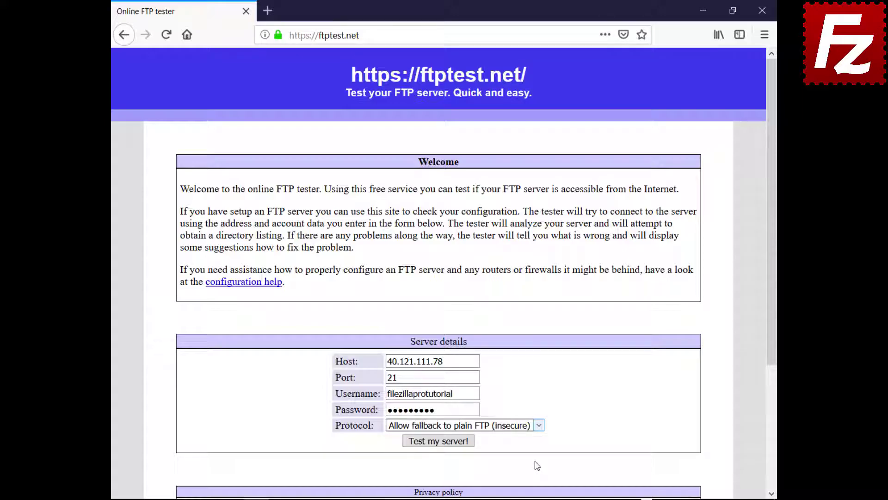
left_click(444, 442)
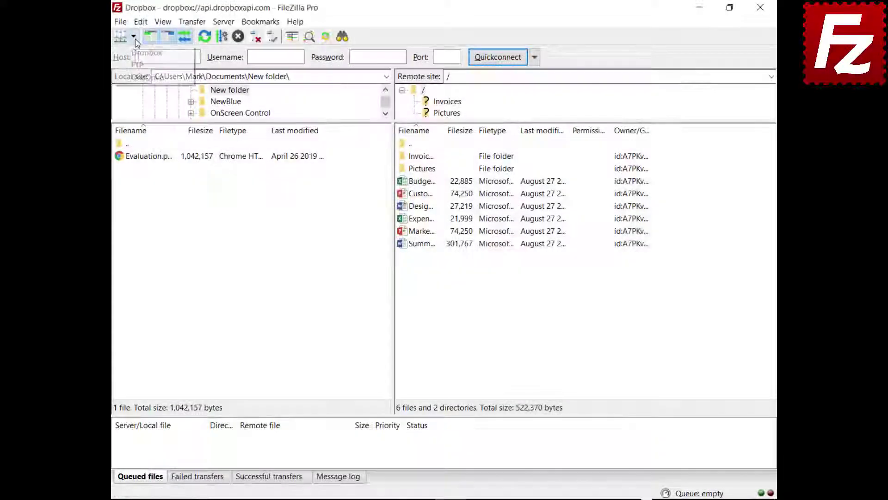
Connect to the saved OneDrive site in a new tab, then switch back to the Dropbox tab.
left_click(134, 36)
left_click(139, 77)
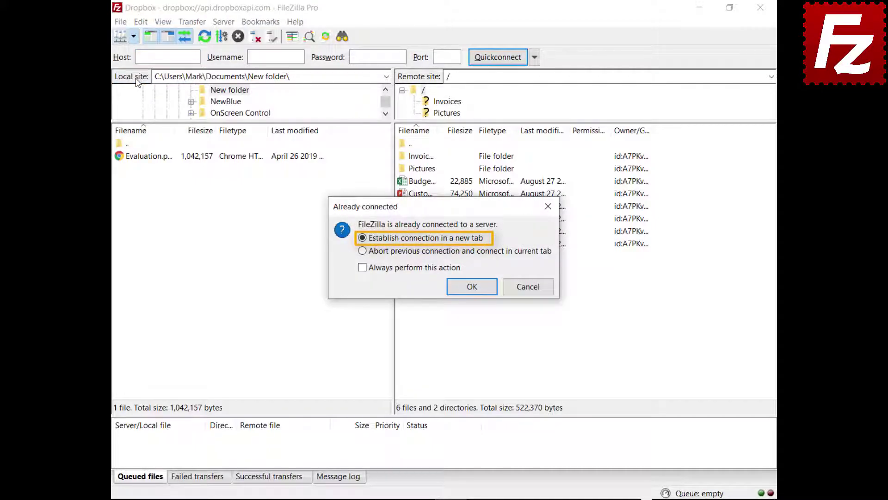
left_click(472, 289)
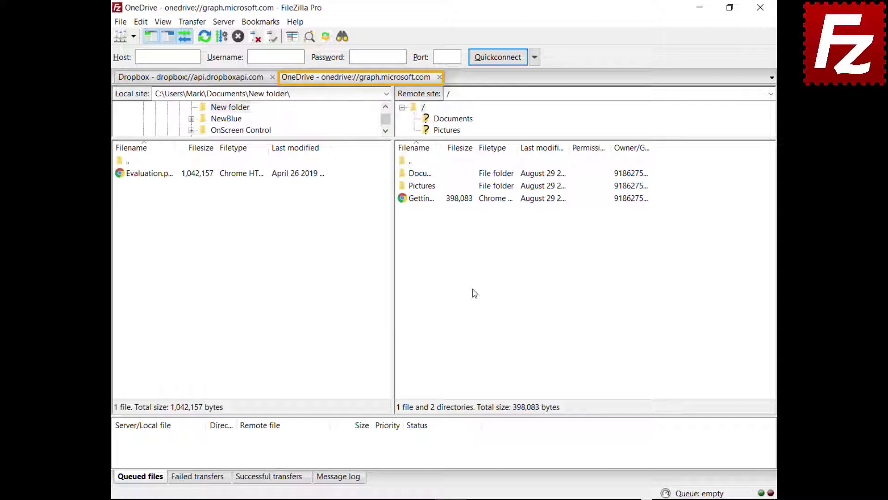
left_click(189, 78)
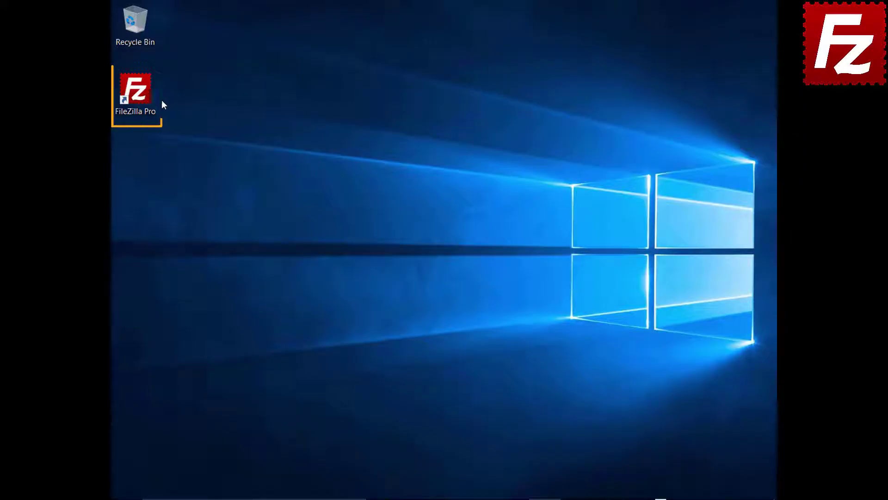
Launch FileZilla Pro, quick-connect to 40.121.111.78, and begin copying the connection to Site Manager.
double_click(141, 96)
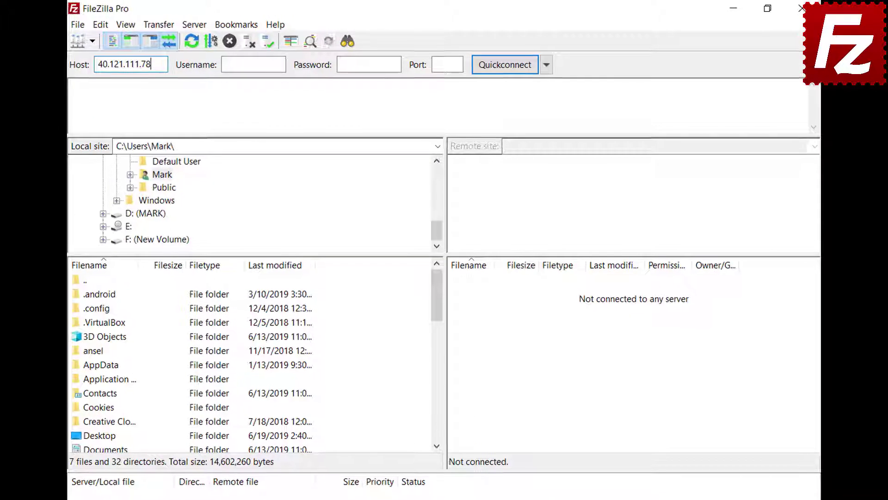
type("zillaprotutorial")
key("Tab")
type("**********")
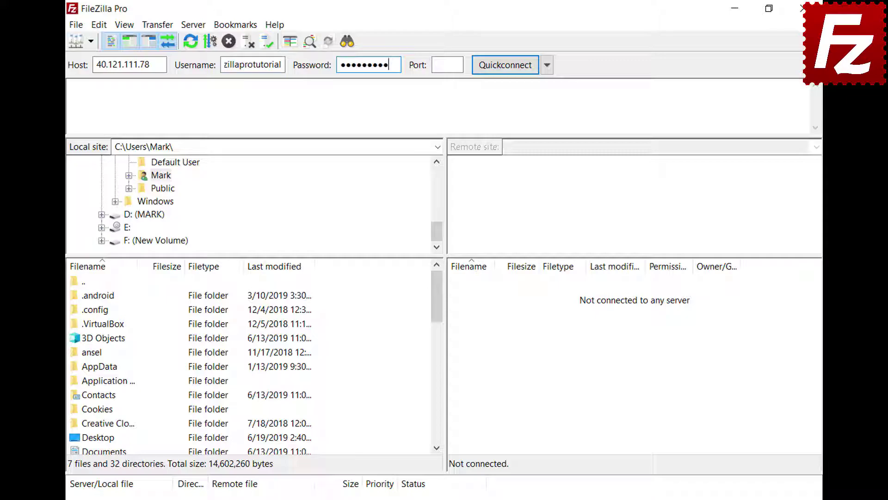
key("Return")
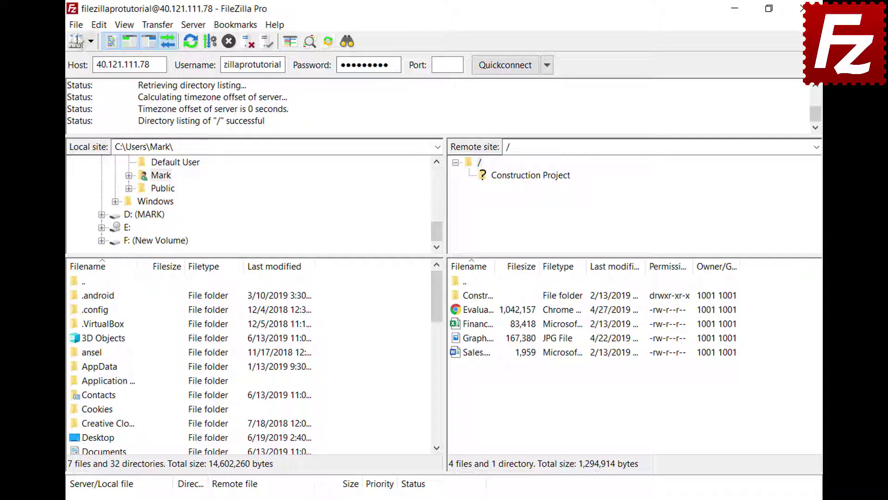
left_click(76, 27)
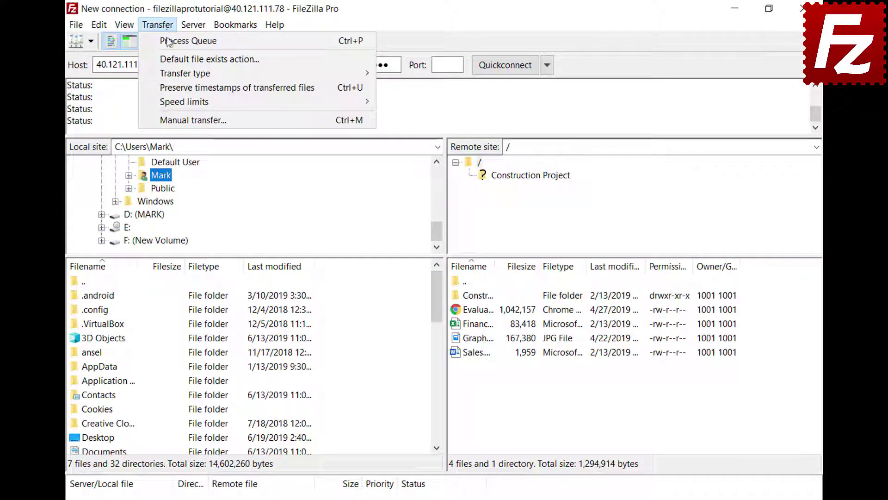
Open the Manual transfer dialog from the Transfer menu.
left_click(179, 120)
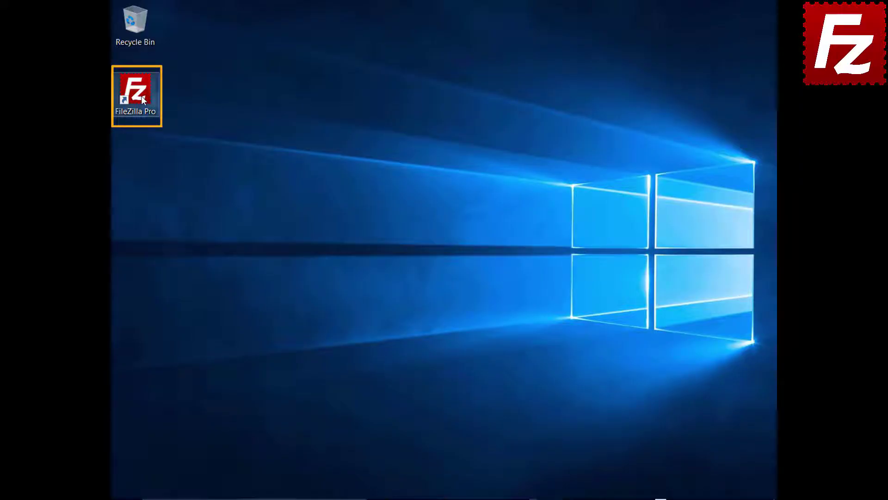
Launch FileZilla Pro, reconnect, disconnect, then reconnect to 40.121.111.78 to reload the remote listing.
double_click(140, 96)
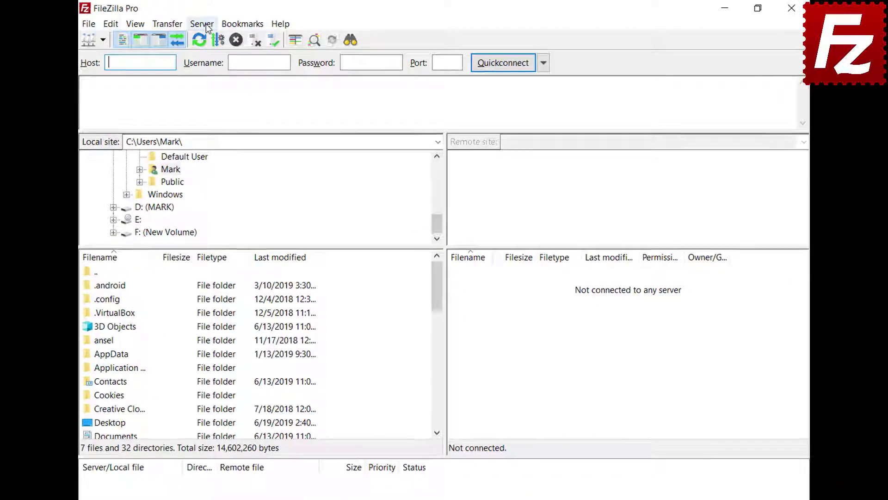
left_click(206, 23)
left_click(212, 58)
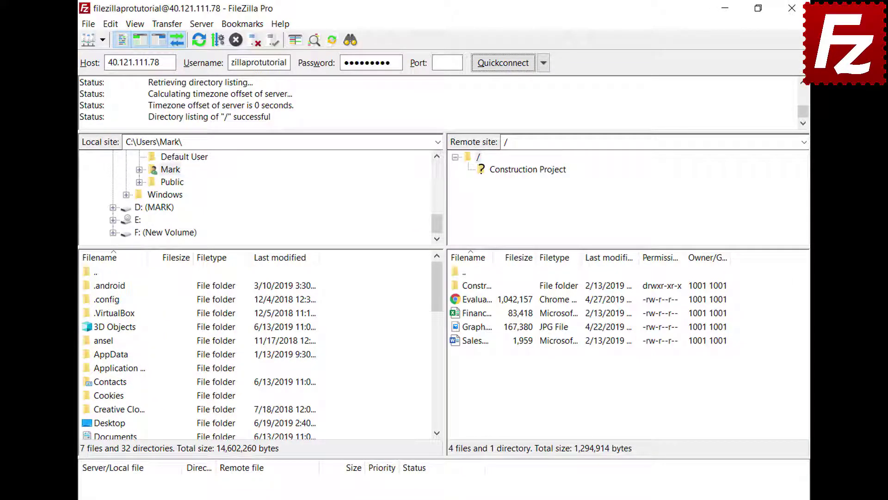
left_click(200, 30)
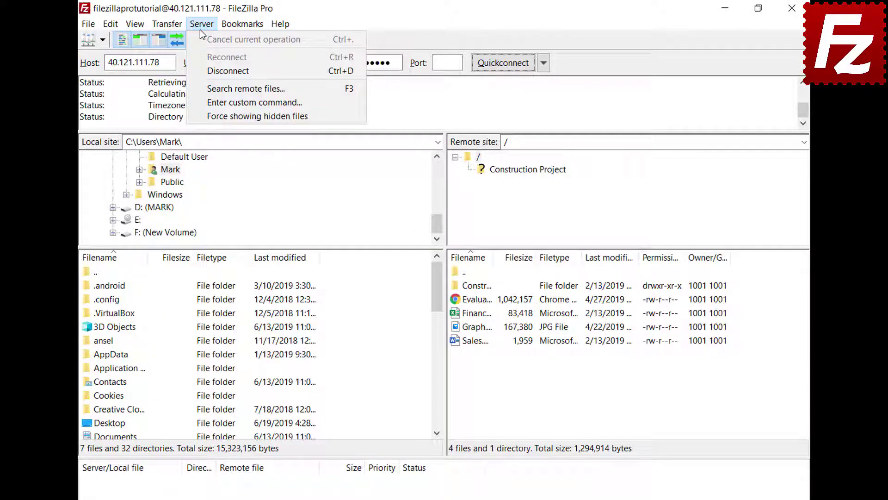
left_click(208, 70)
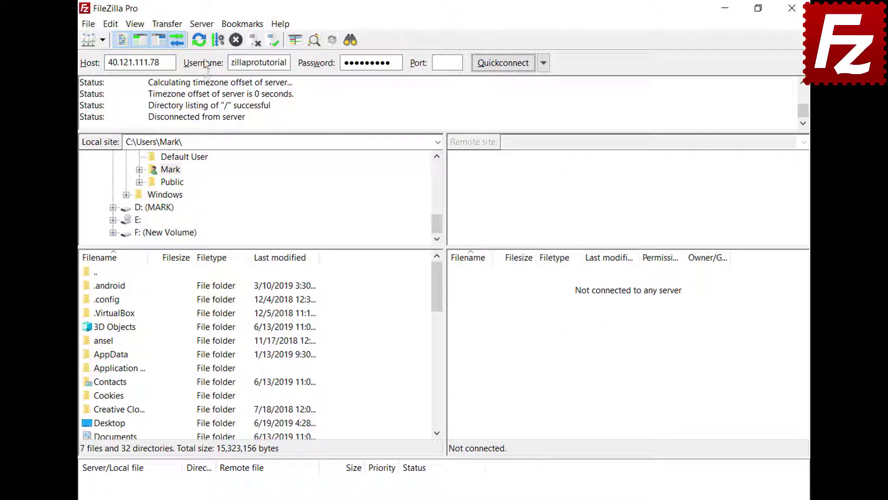
left_click(202, 24)
left_click(211, 57)
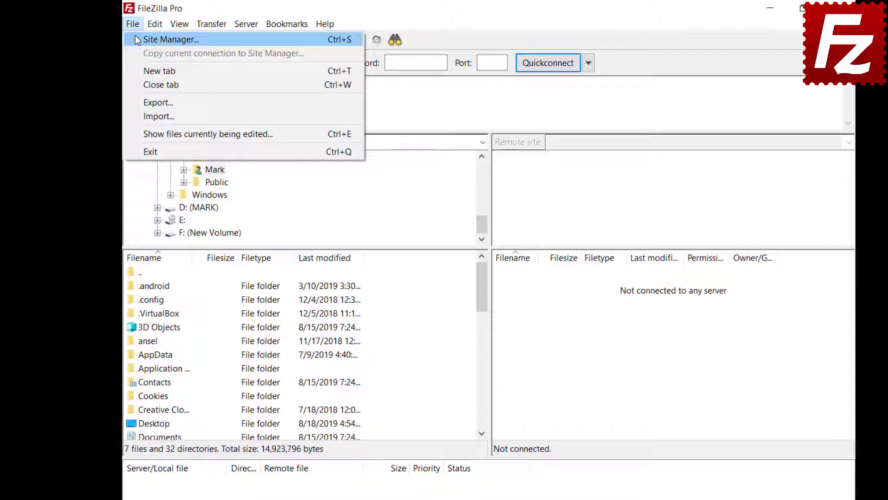
Add a new Google Drive site in Site Manager using the Google Drive protocol.
left_click(135, 38)
left_click(318, 358)
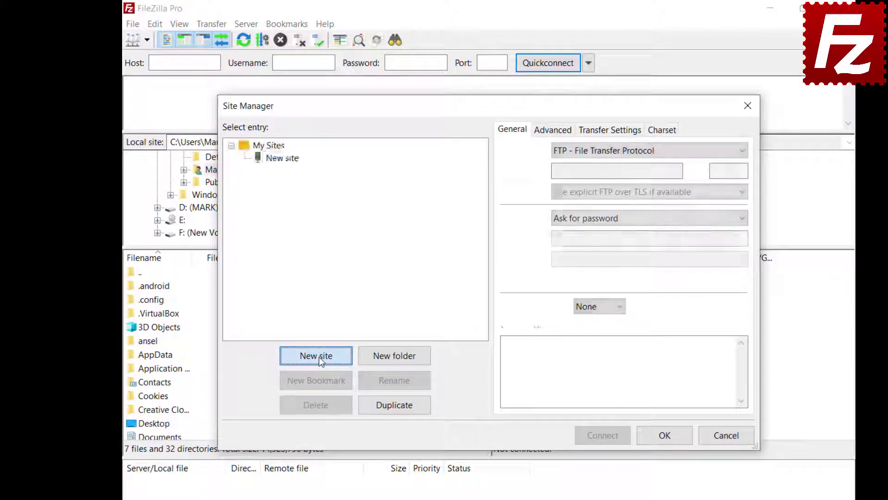
type("Google Drive")
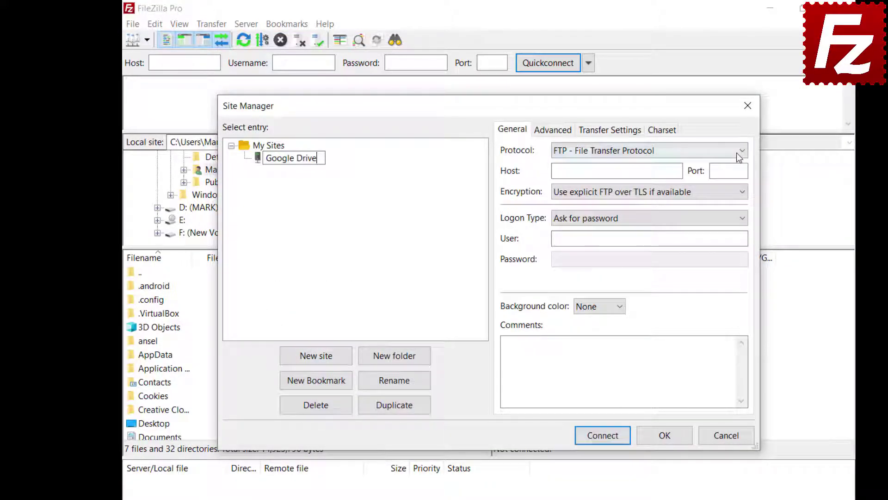
left_click(736, 153)
left_click(733, 267)
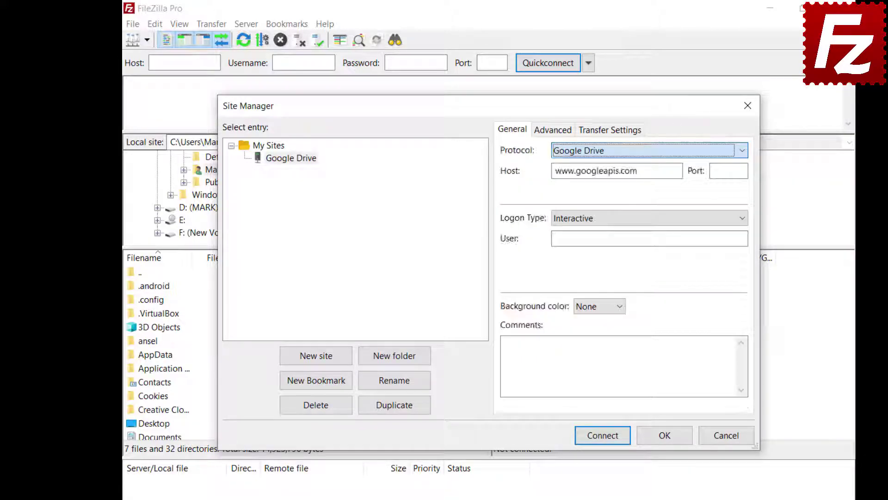
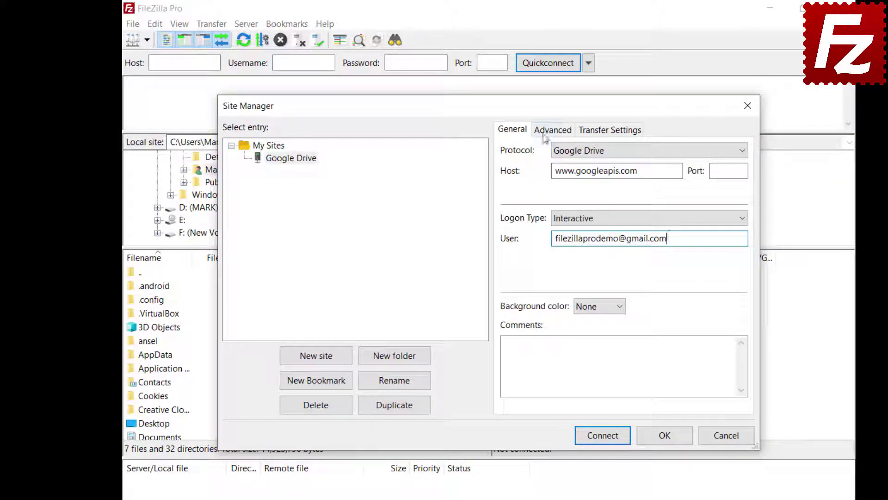
On the Advanced page, set the Construction Project folder as the default local directory.
left_click(543, 133)
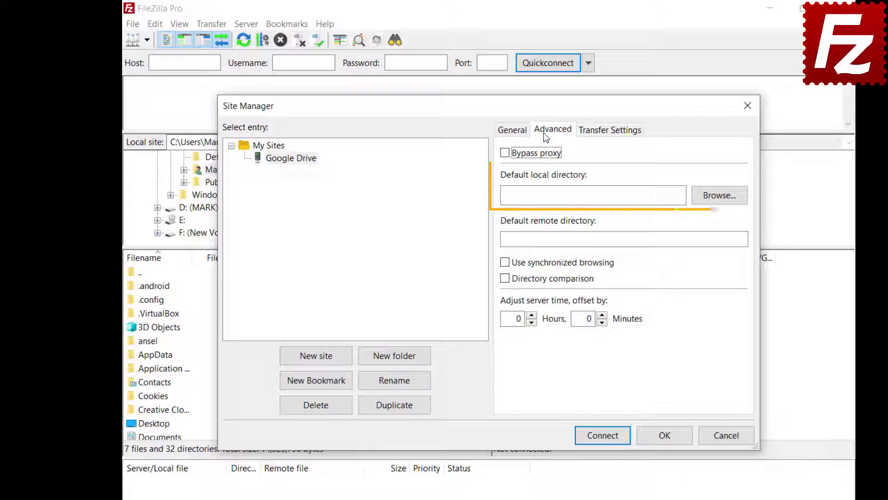
left_click(717, 198)
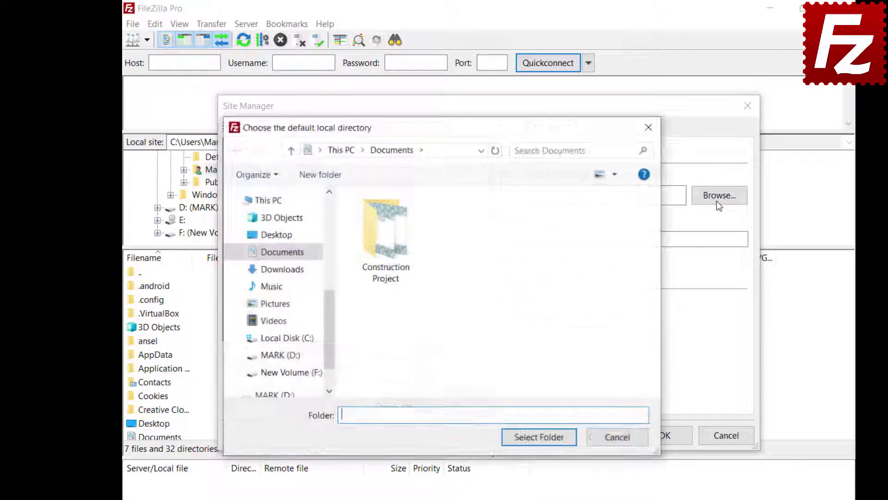
left_click(386, 270)
double_click(386, 271)
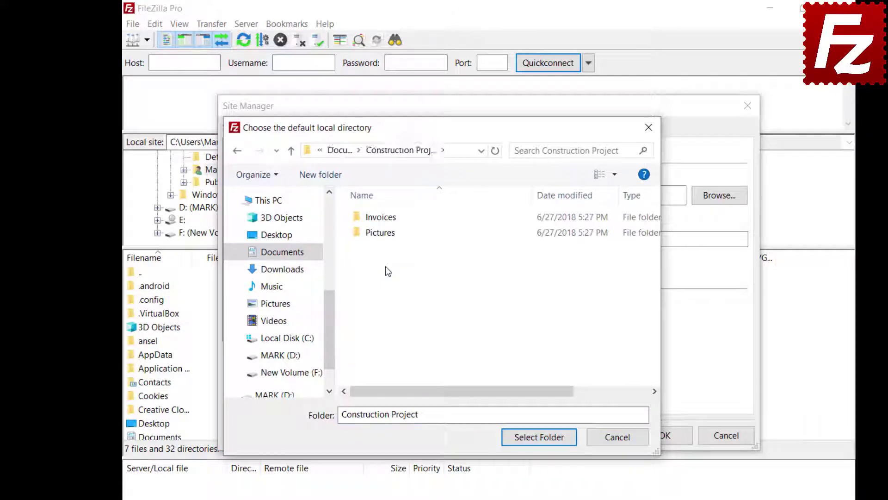
left_click(539, 439)
key("Tab")
type("/My Drive/Construction Project")
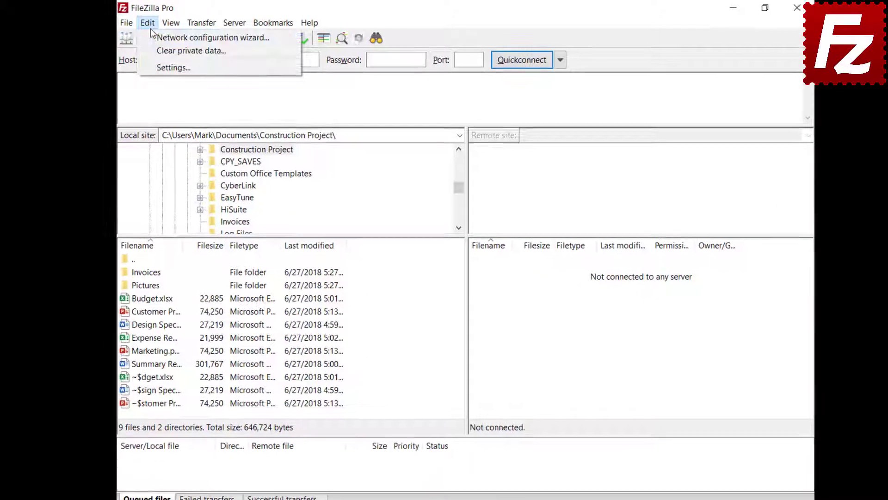
Review the Updates settings: weekly check frequency and stable-only versions.
left_click(160, 67)
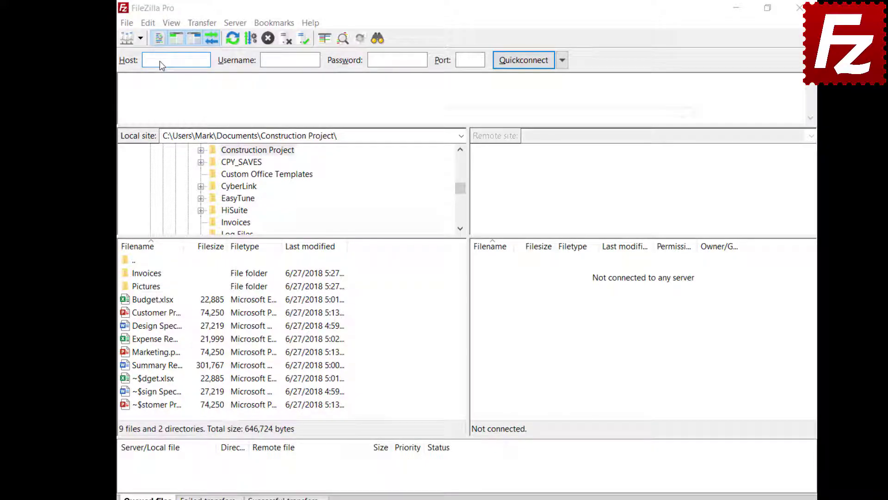
scroll(259, 336, "down", 2)
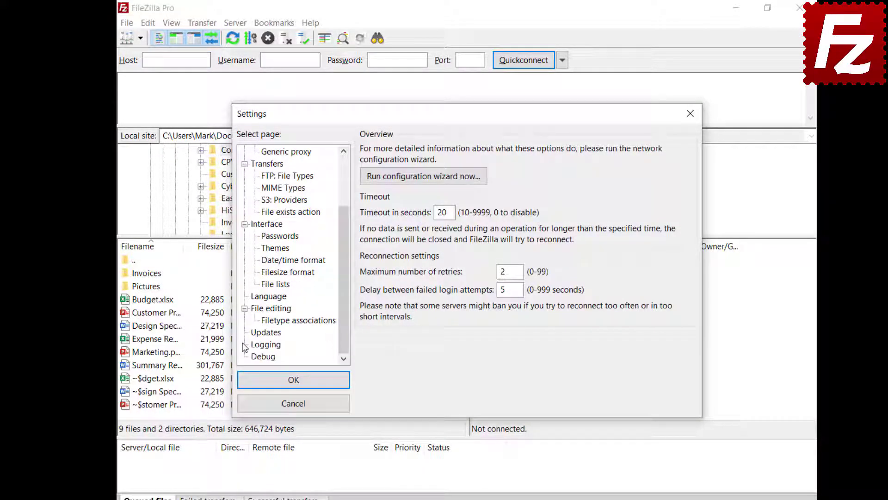
left_click(266, 332)
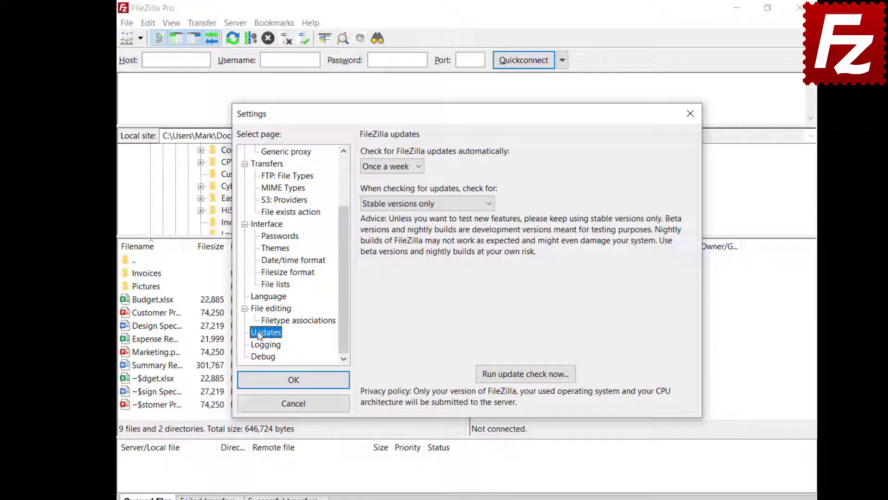
left_click(419, 169)
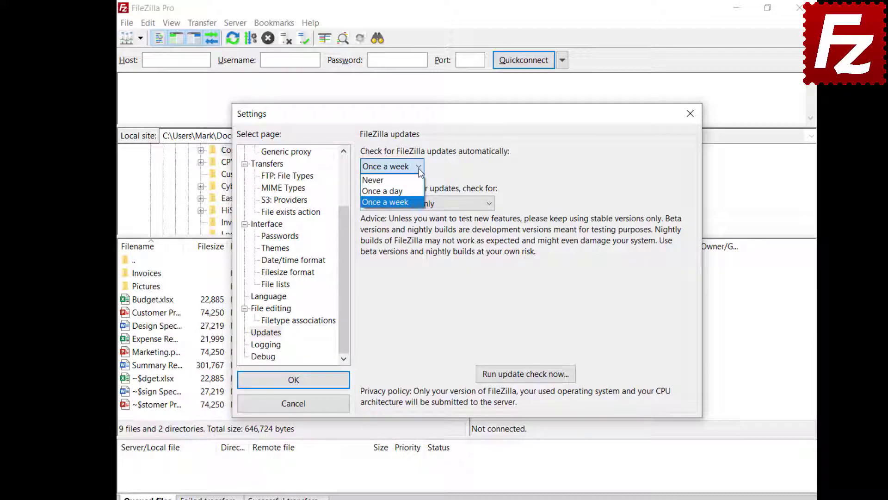
left_click(418, 169)
left_click(491, 204)
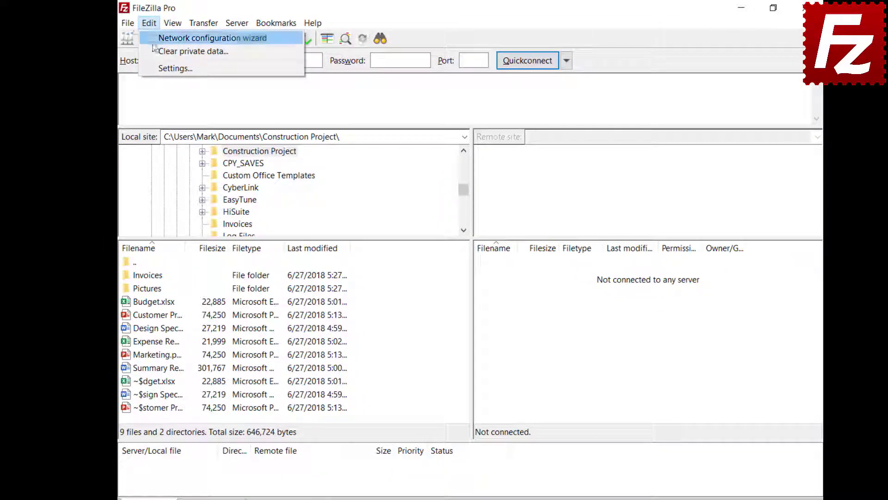
Limit active-mode FTP transfers to local ports 6000 through 7000.
left_click(156, 69)
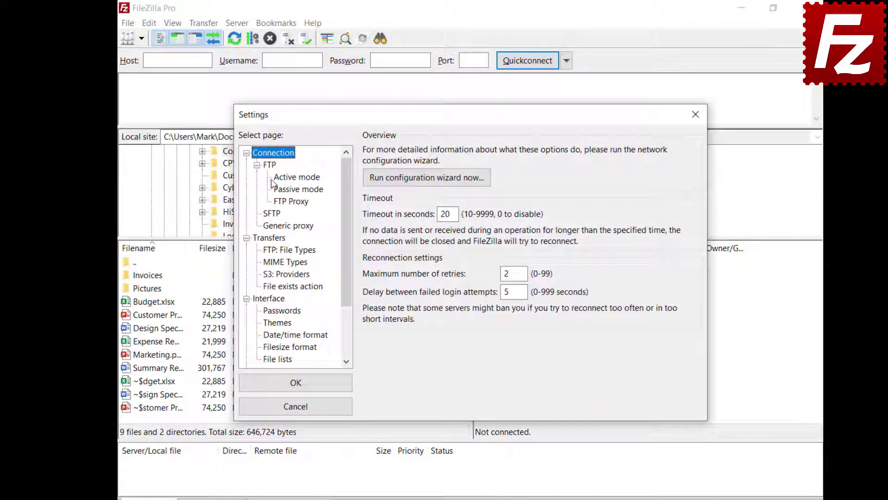
left_click(280, 178)
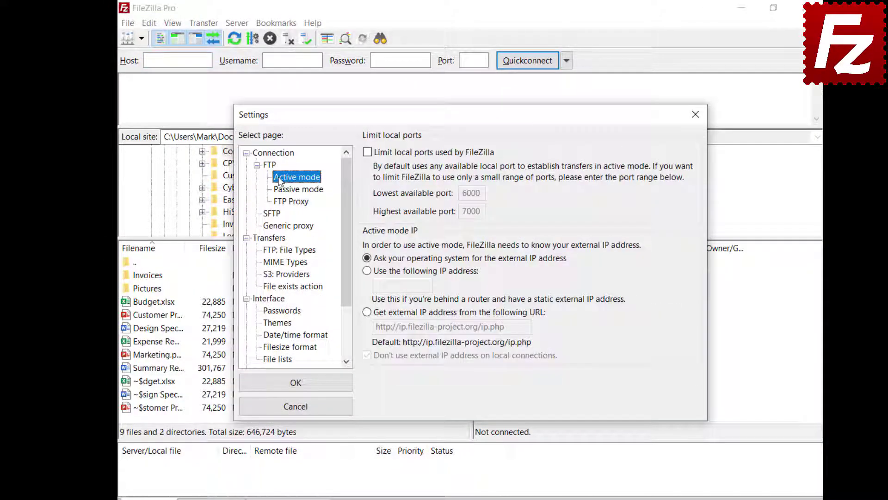
left_click(368, 153)
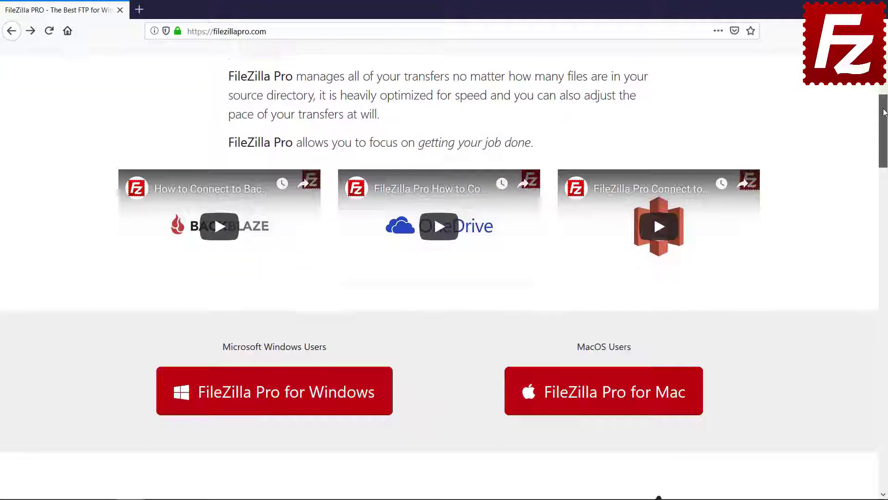
scroll(276, 302, "down", 2)
Choose FileZilla Pro for Windows to start the checkout.
left_click(276, 302)
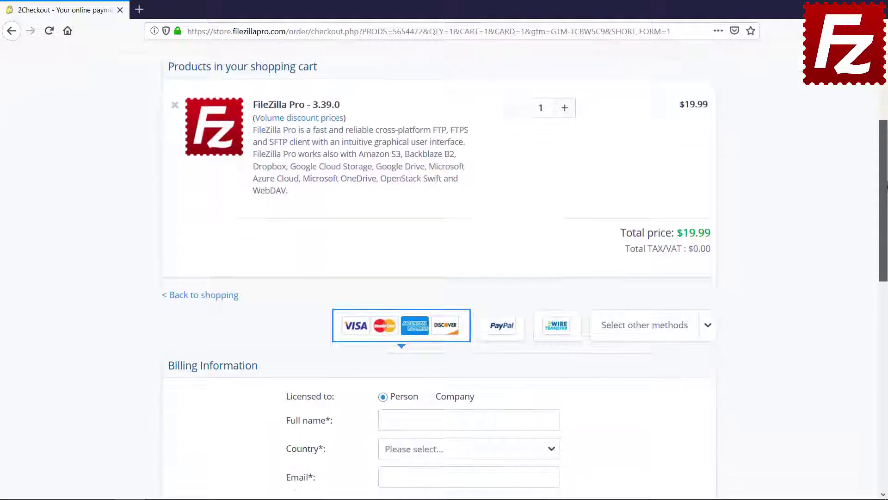
left_click_drag(885, 202, 886, 324)
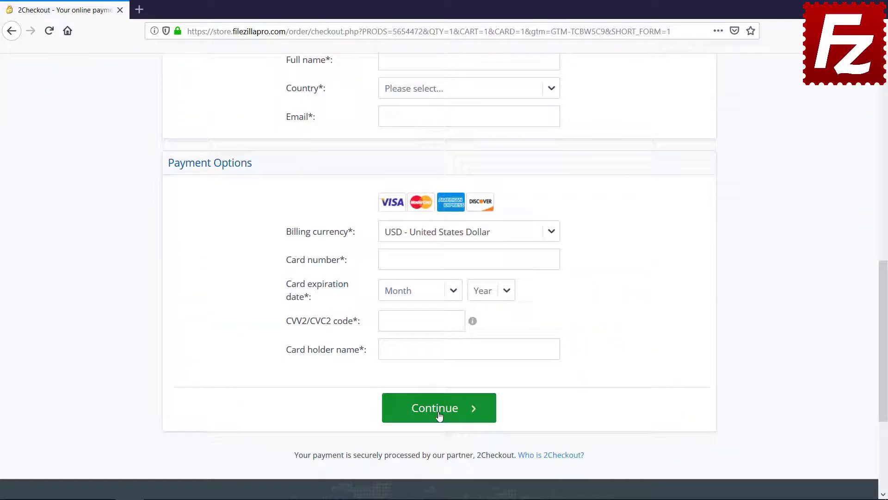